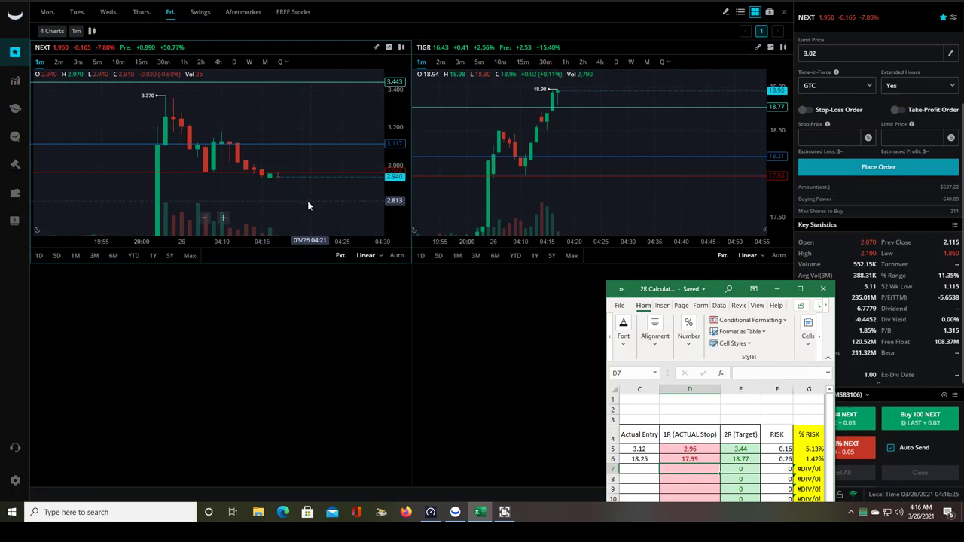
# - Minimize the 2R Calculator, find and open the workbook "6 TRADES PER DAY POP AND LOCK TRACKER" in Excel and maximize it
pyautogui.click(777, 289)
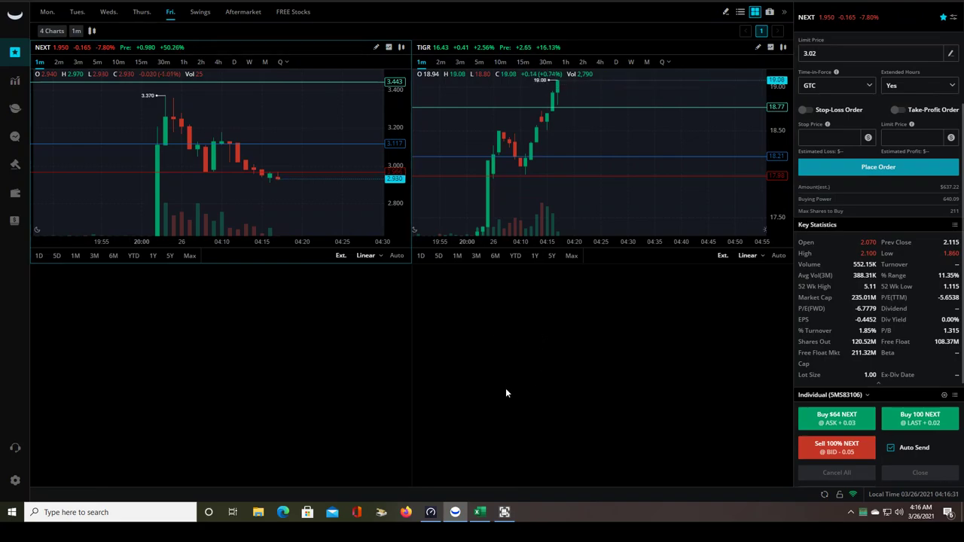
pyautogui.click(180, 514)
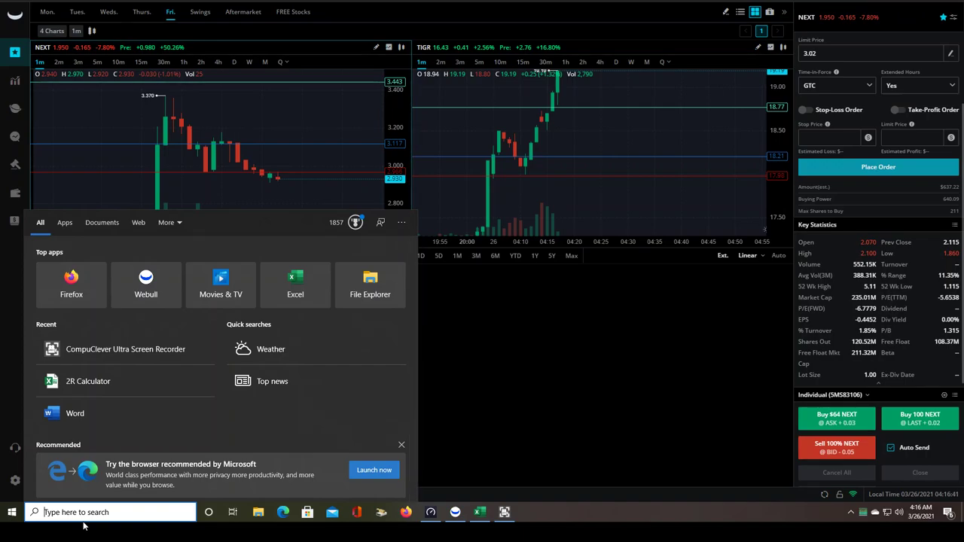
pyautogui.write('6 trad')
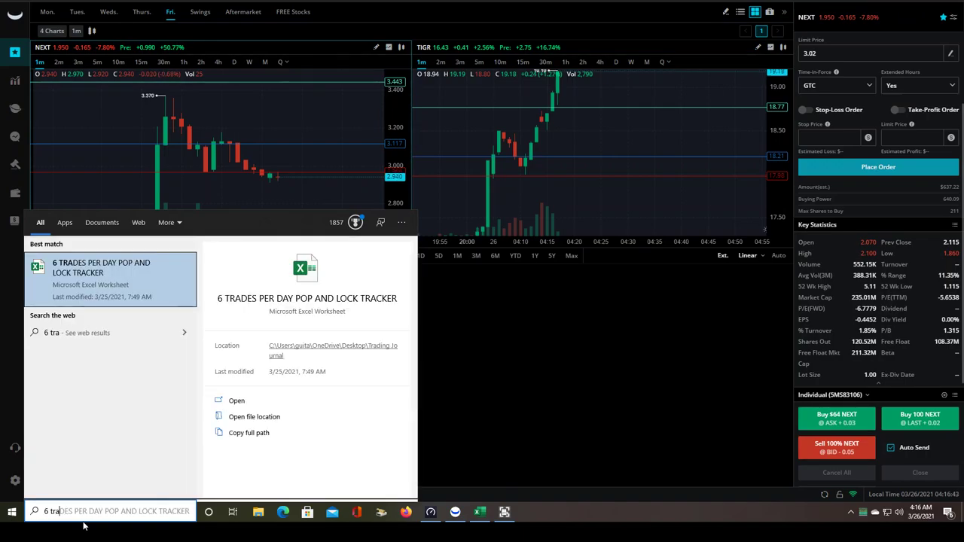
pyautogui.click(301, 298)
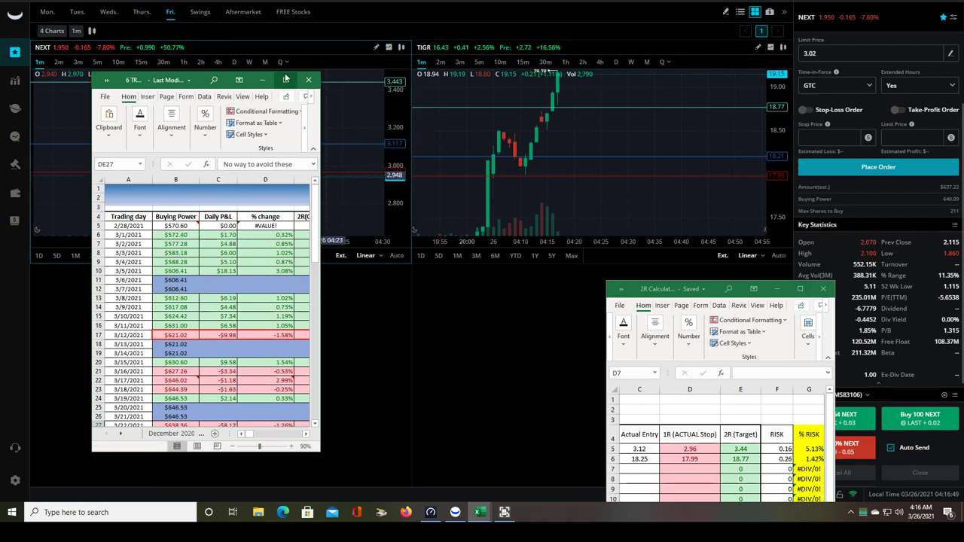
pyautogui.click(285, 80)
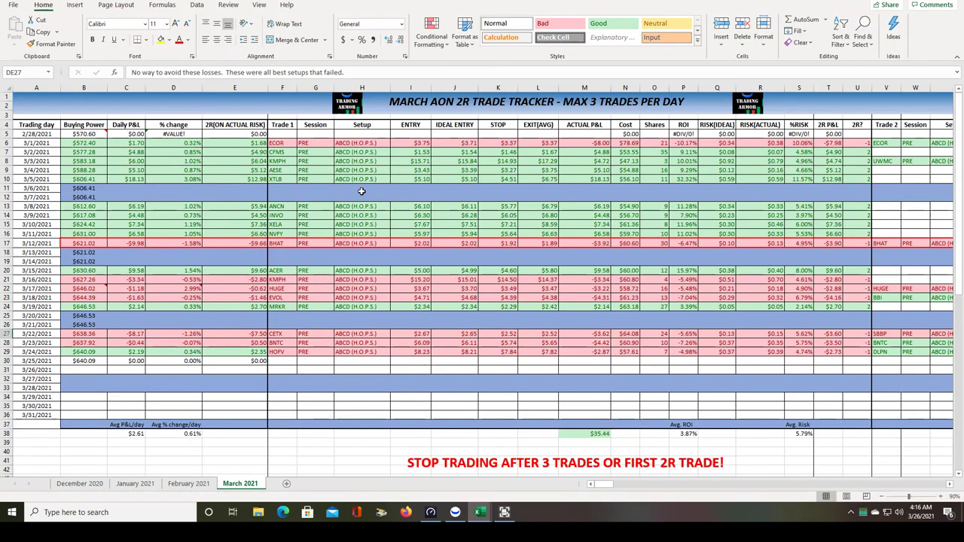
# - Fill the 3/25/2021 Buying Power, Daily P&L, % change and 2R (on actual risk) cells down into the 3/26/2021 row
pyautogui.click(103, 362)
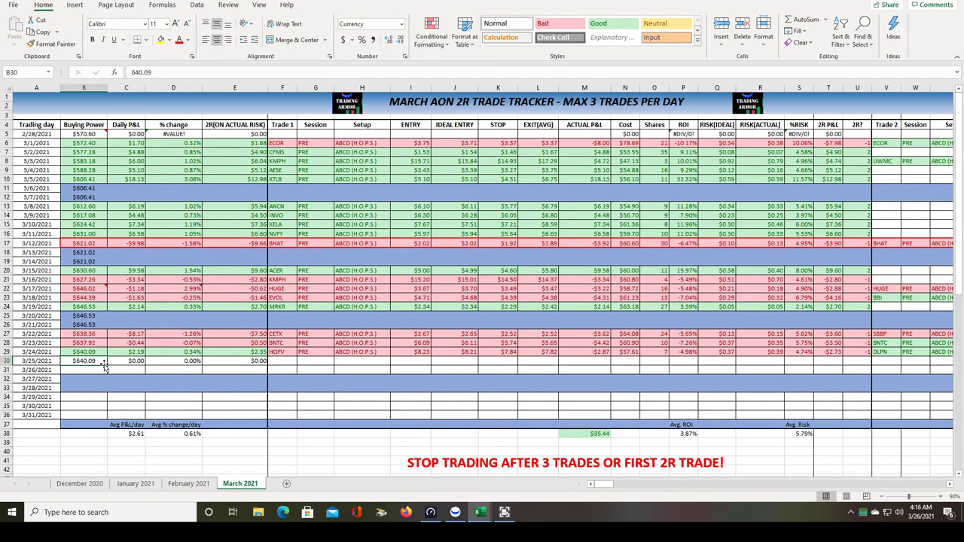
pyautogui.moveTo(107, 365); pyautogui.dragTo(109, 372)
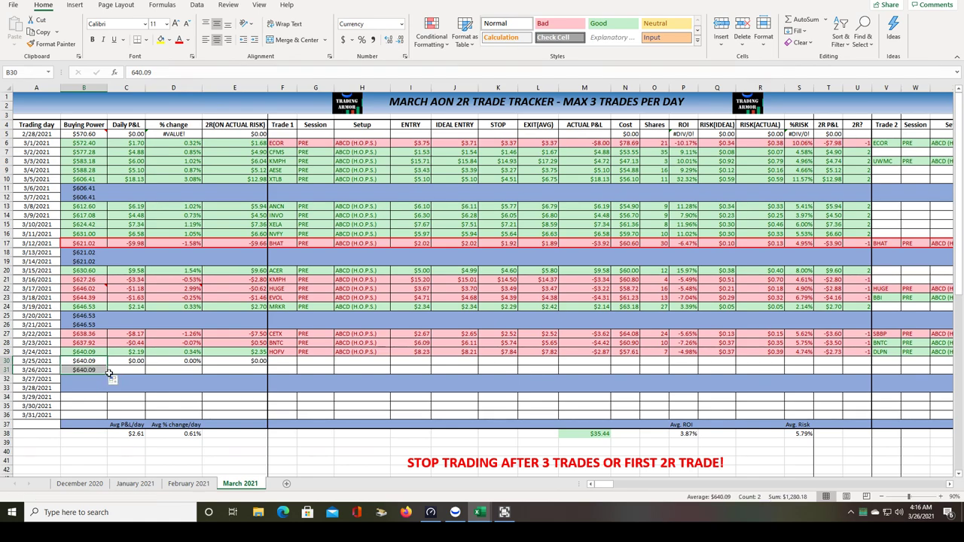
pyautogui.click(140, 362)
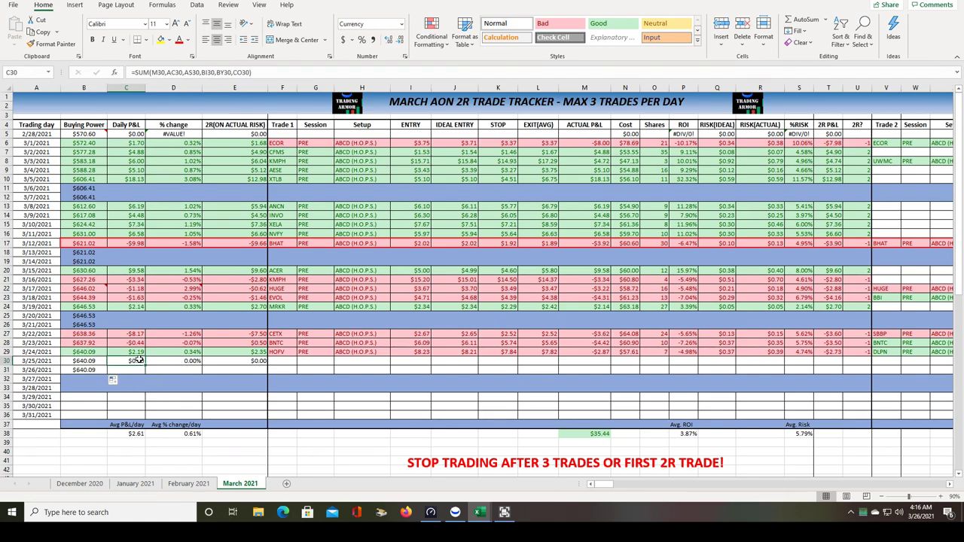
pyautogui.moveTo(146, 366); pyautogui.dragTo(148, 373)
pyautogui.click(191, 362)
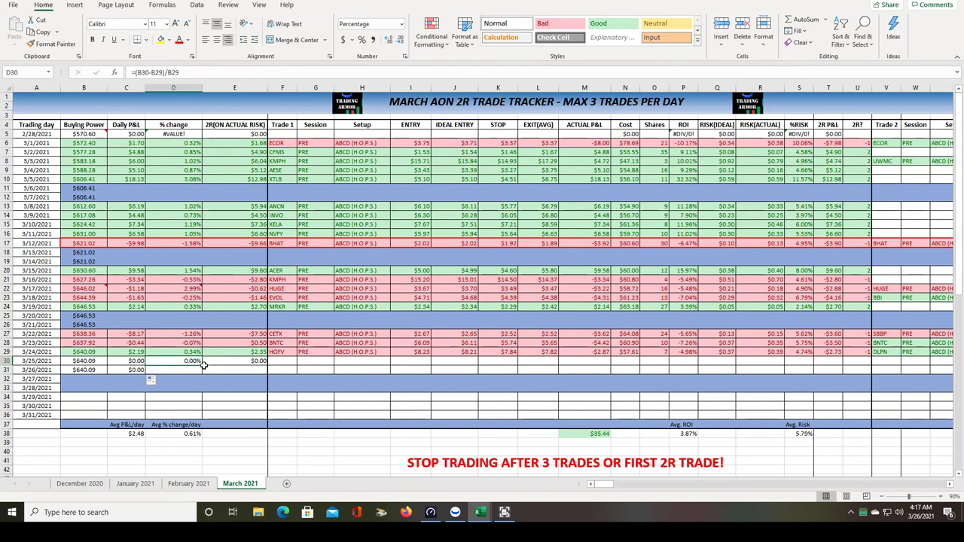
pyautogui.moveTo(202, 365); pyautogui.dragTo(202, 374)
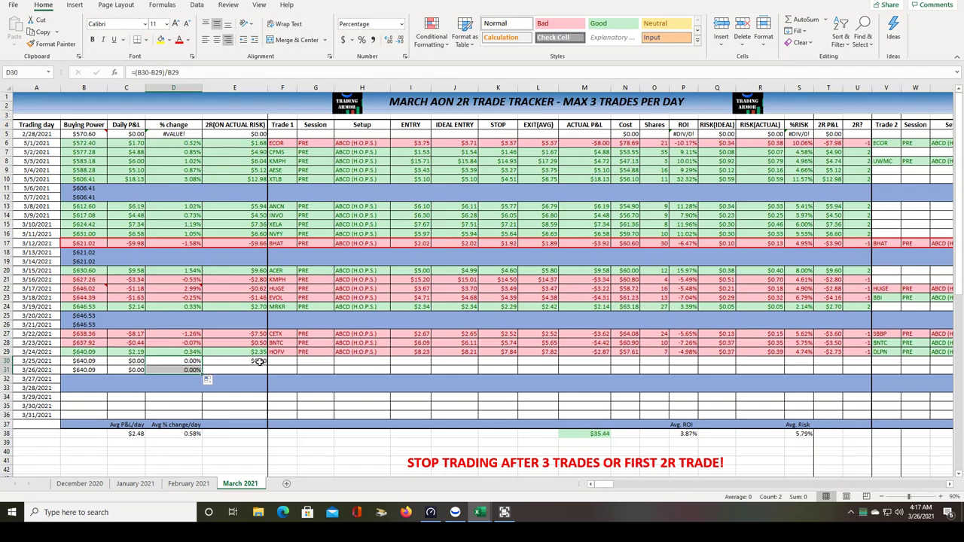
pyautogui.click(258, 362)
pyautogui.moveTo(267, 364); pyautogui.dragTo(263, 370)
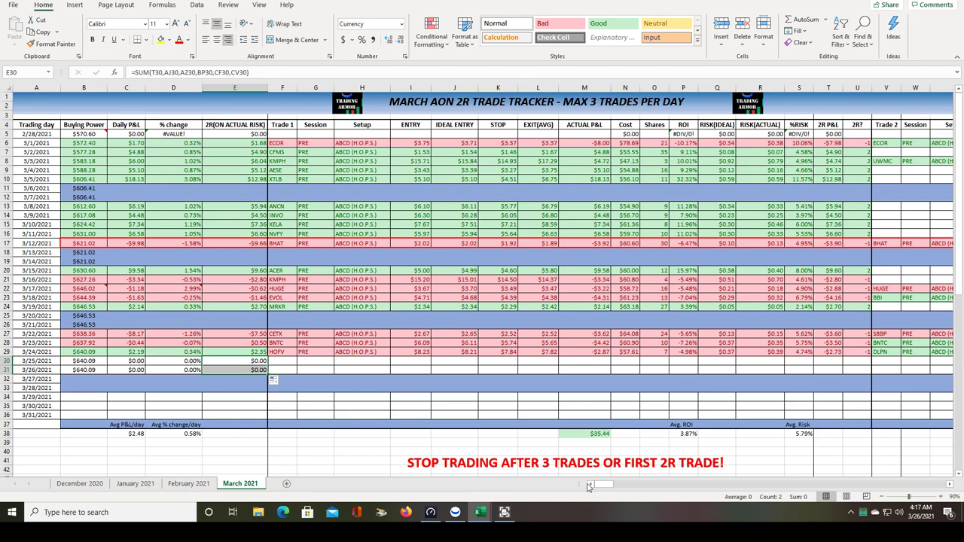
# - Select the Daily Notes cell for 3/26/2021 and switch to Webull to check the NEXT chart
pyautogui.moveTo(590, 487); pyautogui.dragTo(941, 488)
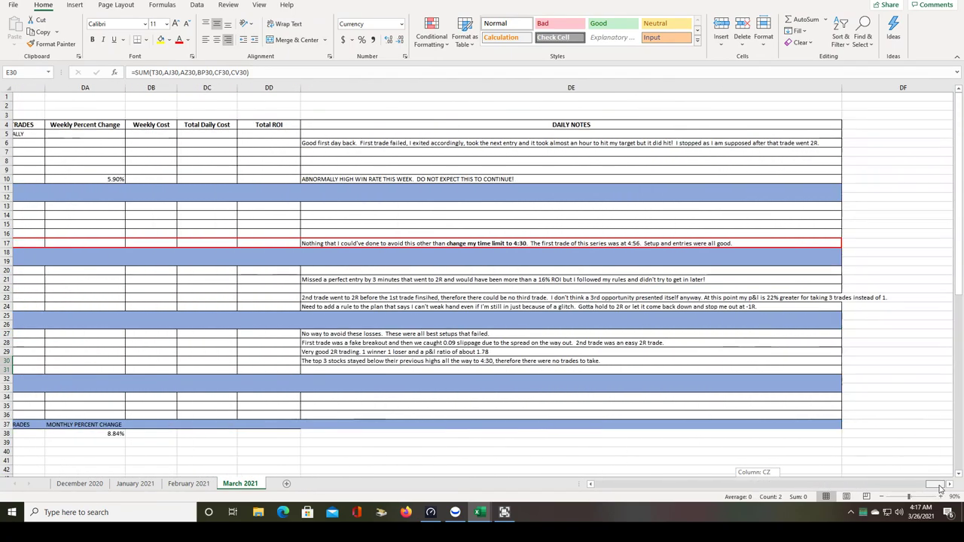
pyautogui.click(343, 370)
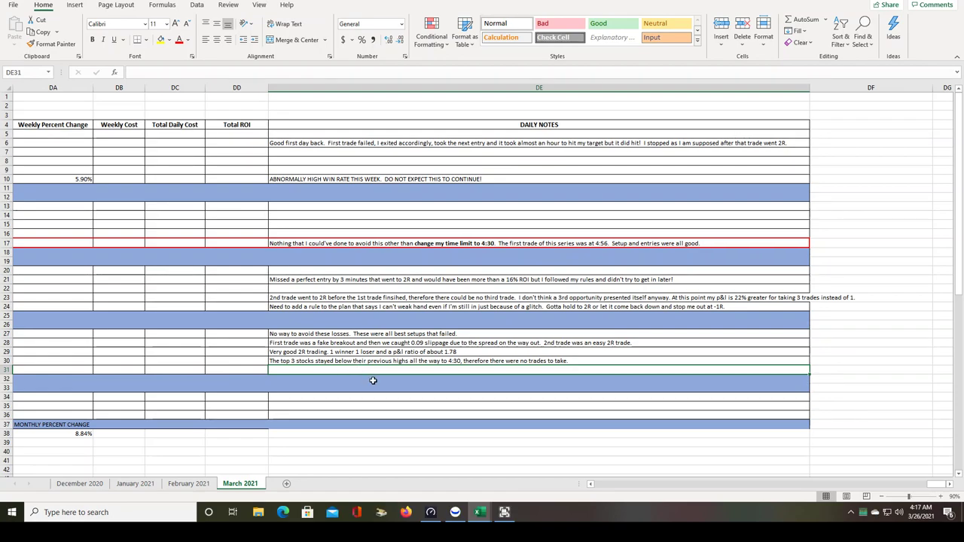
pyautogui.click(456, 515)
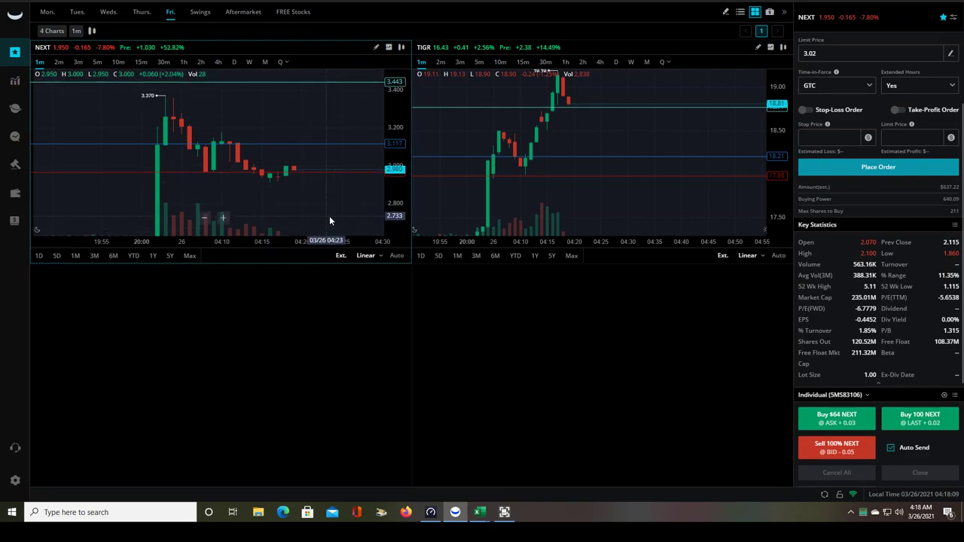
pyautogui.moveTo(329, 215); pyautogui.dragTo(303, 199)
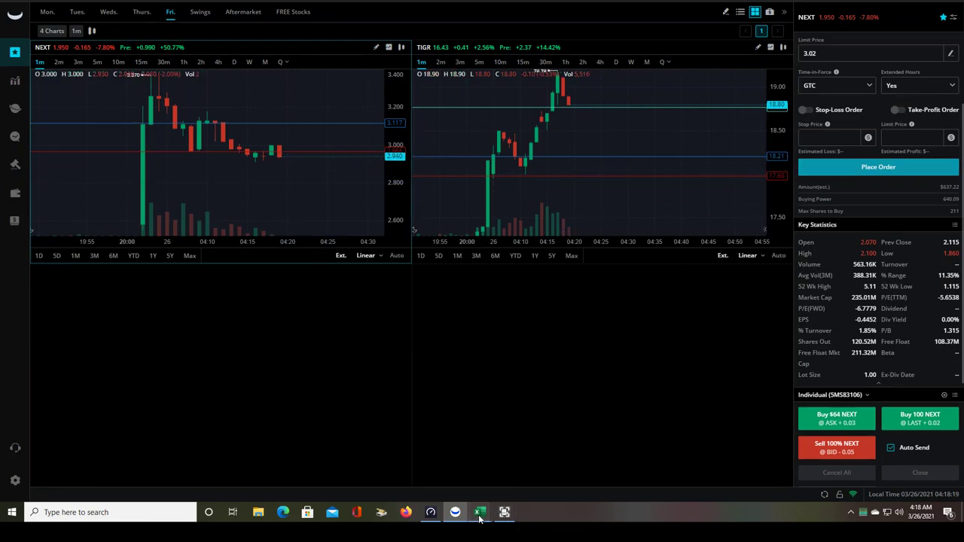
# - In Excel, enter the 3/26/2021 note "Unable to take a trade due to internet issues. Looks like it would have been a red day. 1 winner 1 loser."
pyautogui.moveTo(479, 517)
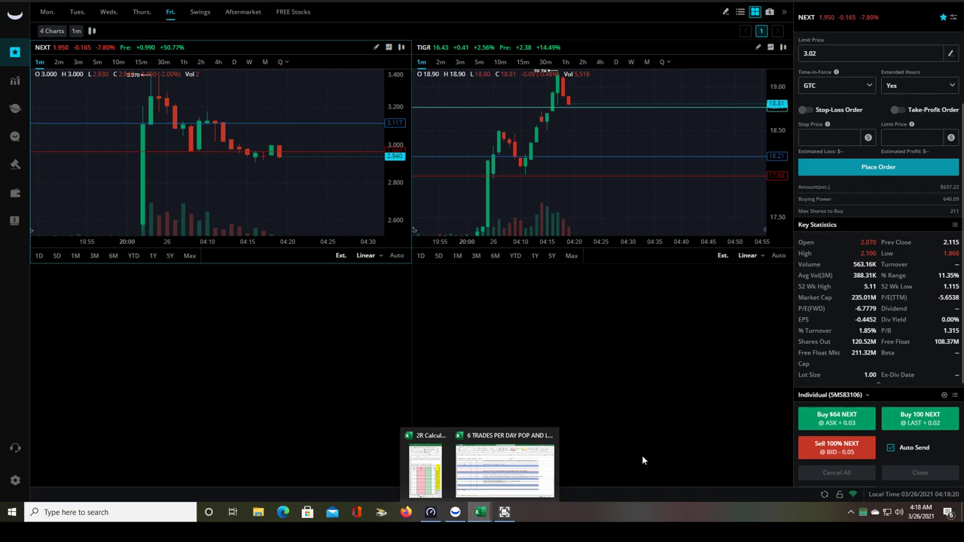
pyautogui.click(501, 440)
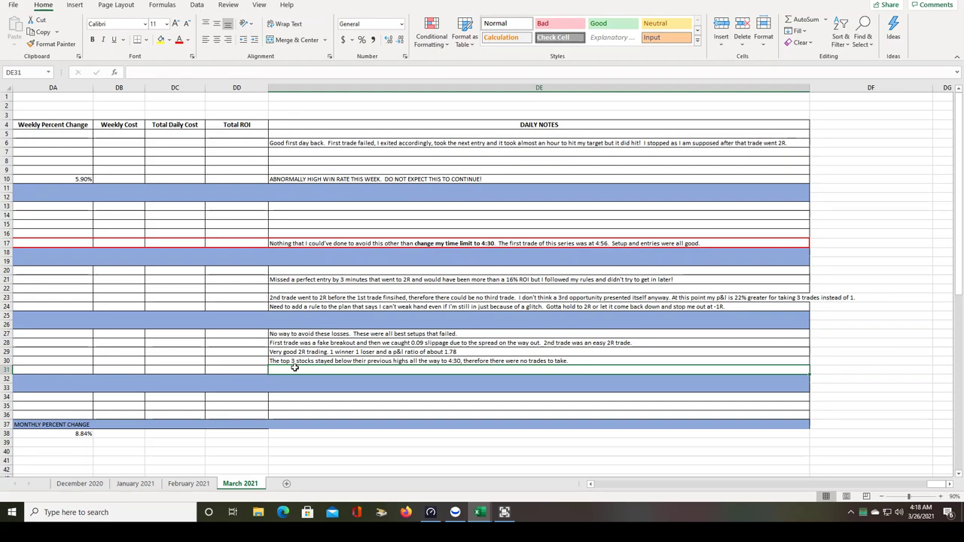
pyautogui.write('Una')
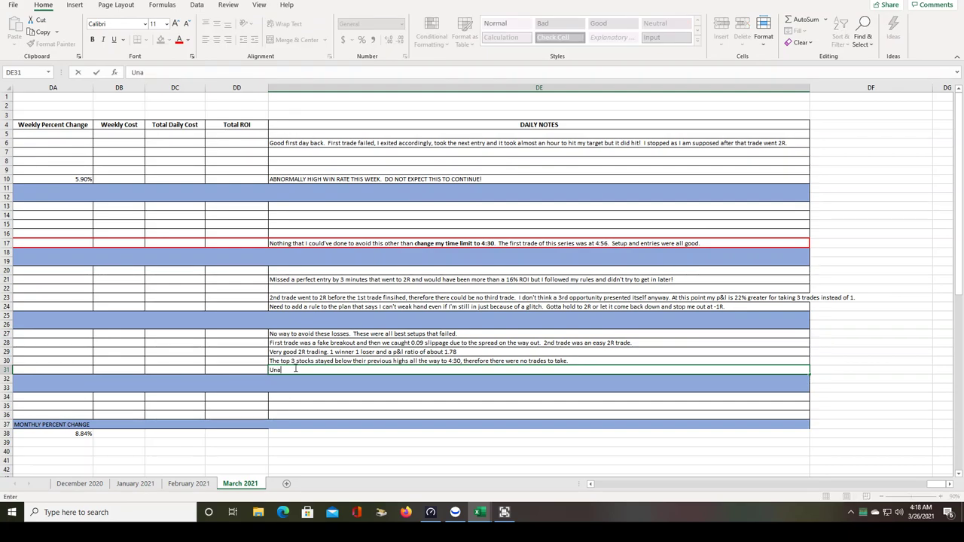
pyautogui.write('ble to tak')
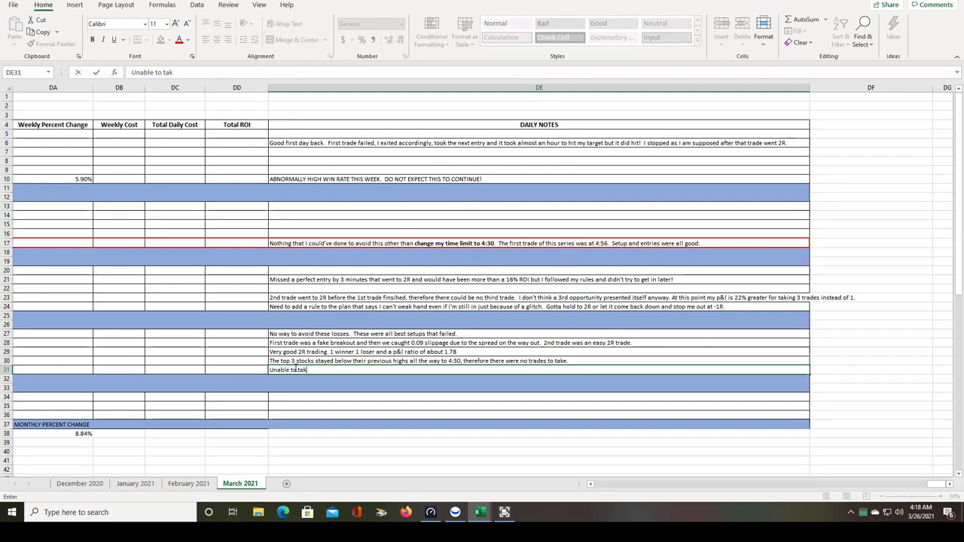
pyautogui.write('e a trade due to internet issues')
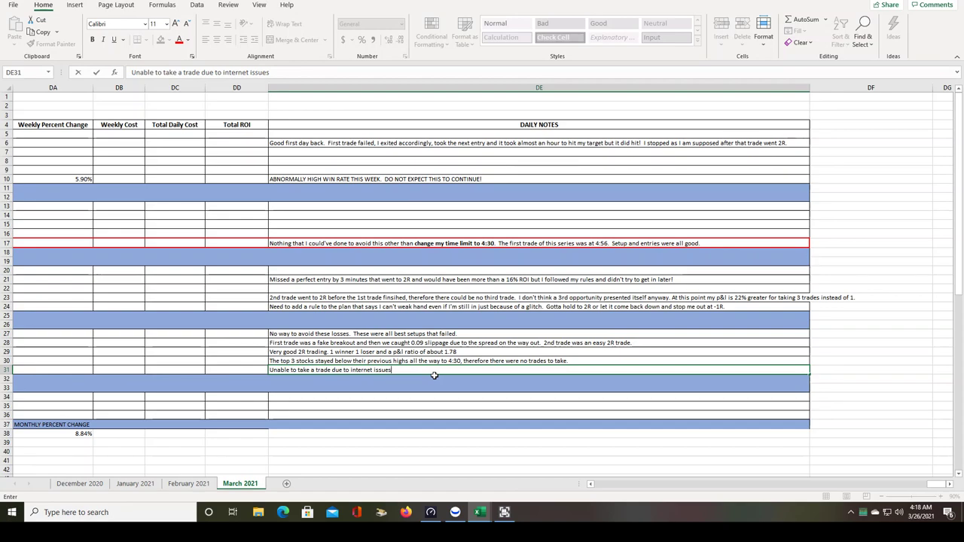
pyautogui.write('.  Looks like it would')
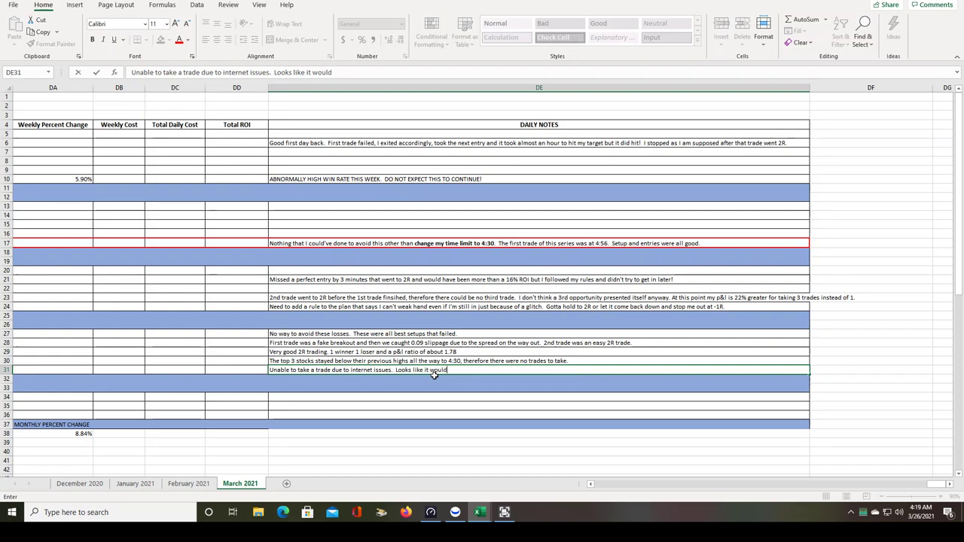
pyautogui.write(' have been a red day')
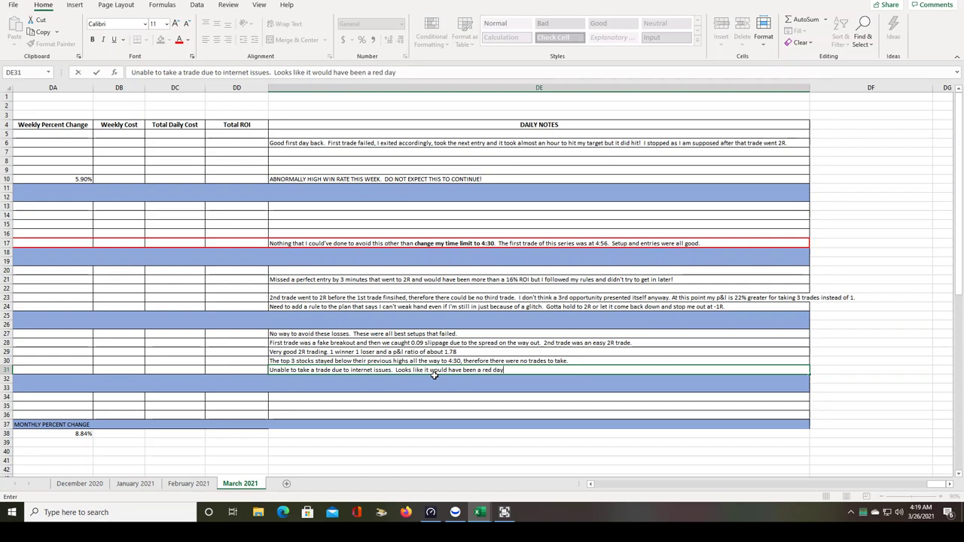
pyautogui.write('.  1 winner 1')
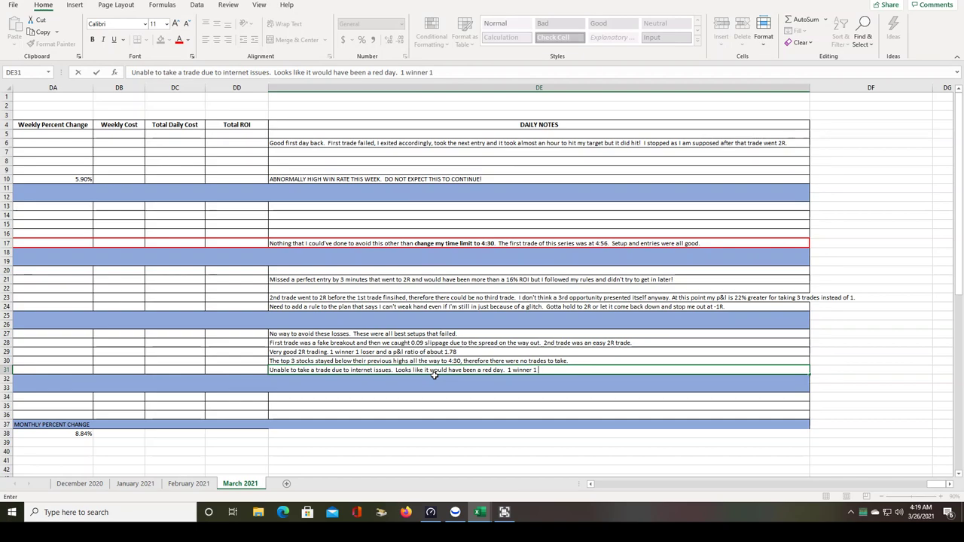
pyautogui.write(' loser.')
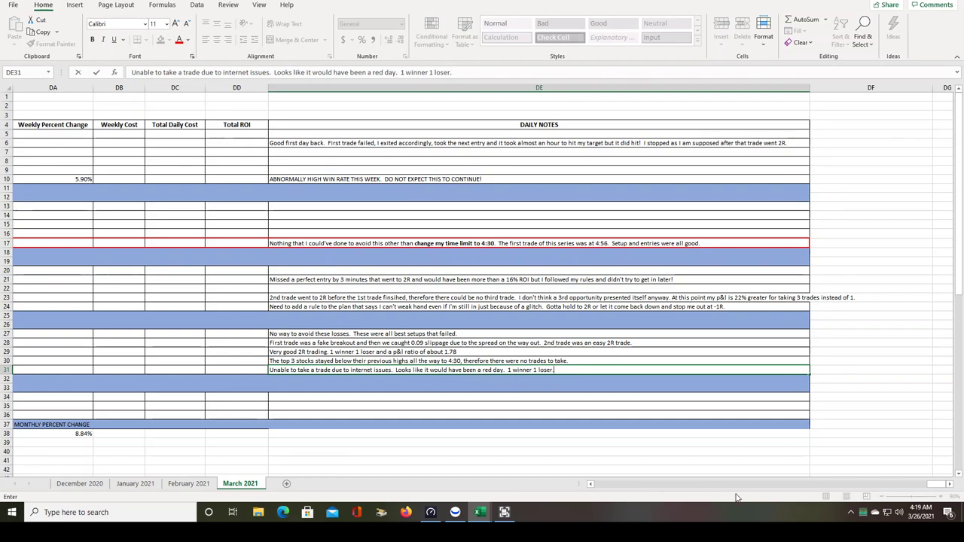
pyautogui.moveTo(940, 486); pyautogui.dragTo(595, 501)
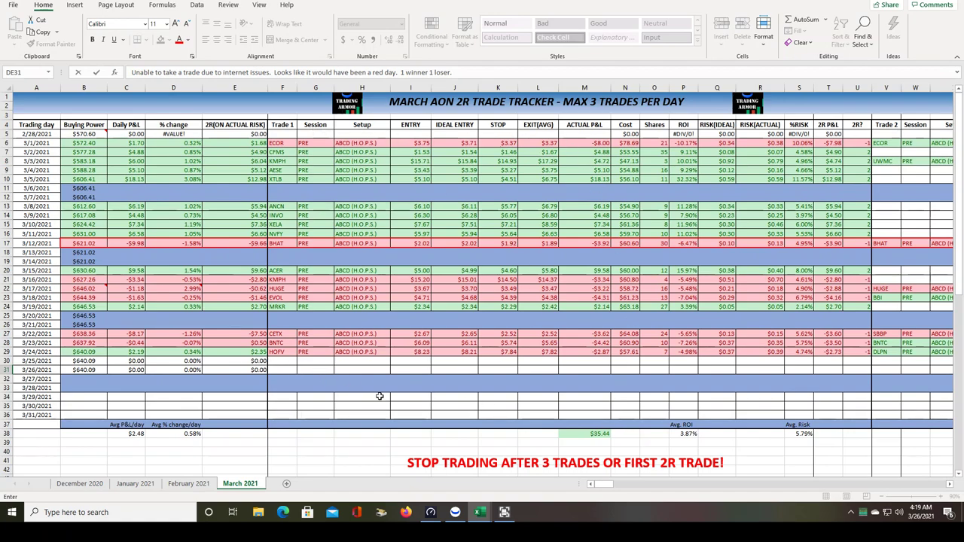
# - Switch to Webull and examine the TIGR and NEXT one-minute charts against their marked price levels
pyautogui.click(455, 512)
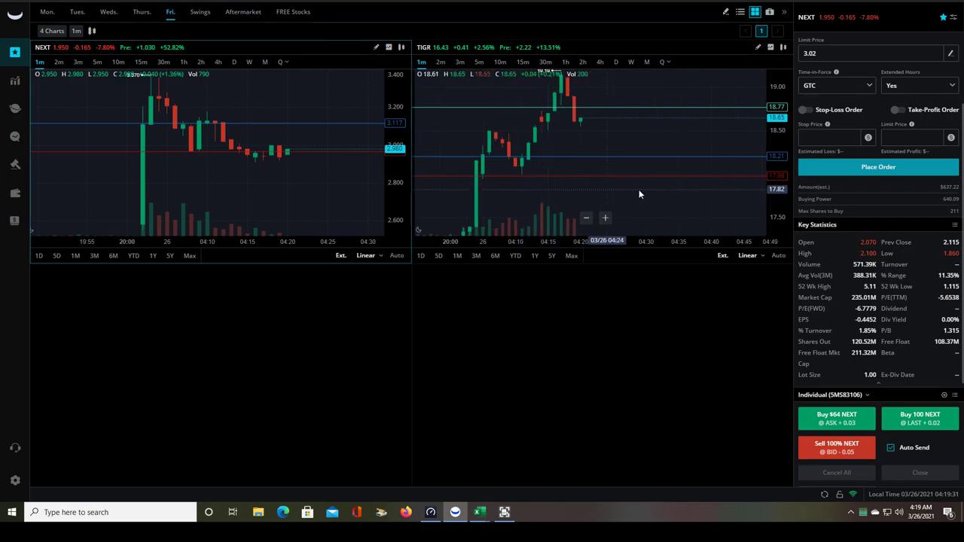
pyautogui.scroll(2, 768, 192)
pyautogui.click(527, 181)
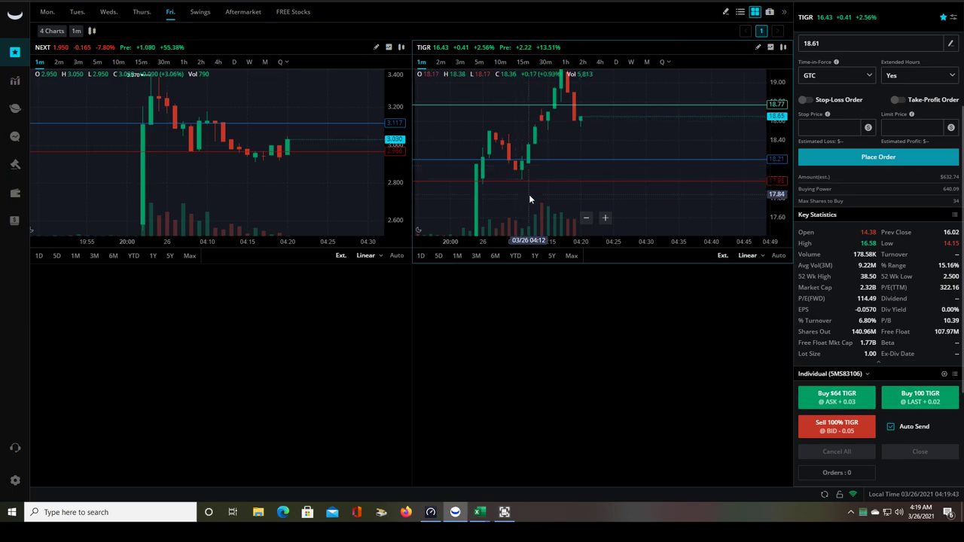
pyautogui.click(586, 218)
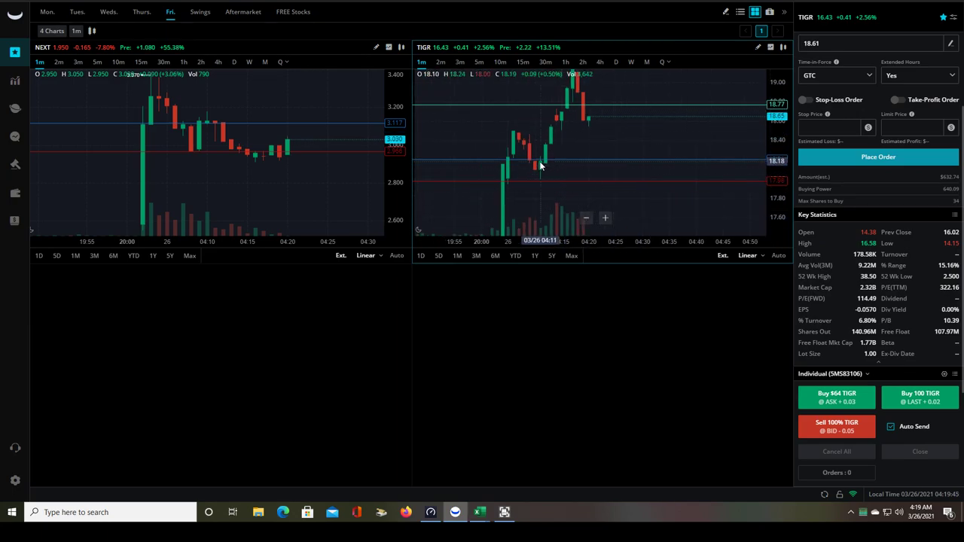
pyautogui.scroll(2, 543, 180)
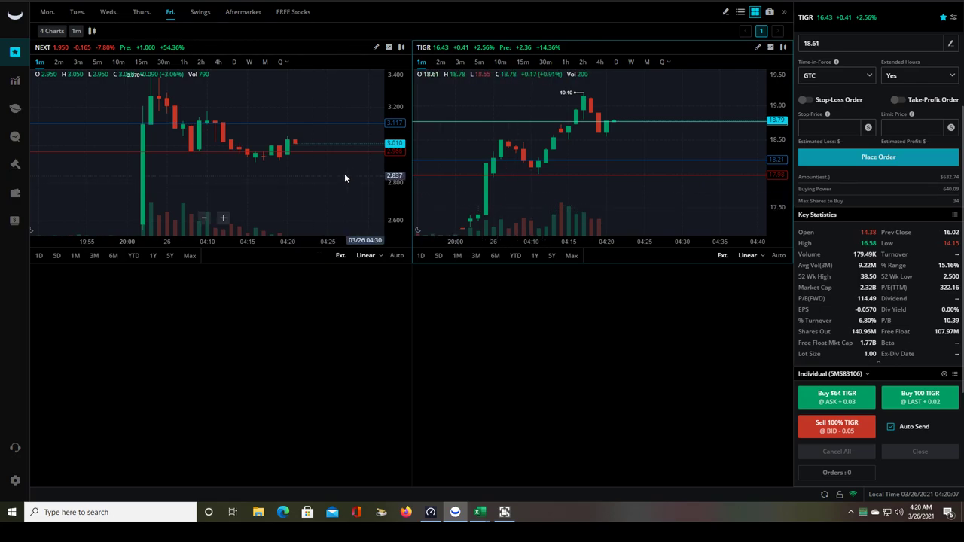
pyautogui.scroll(-1, 341, 177)
pyautogui.scroll(-1, 343, 179)
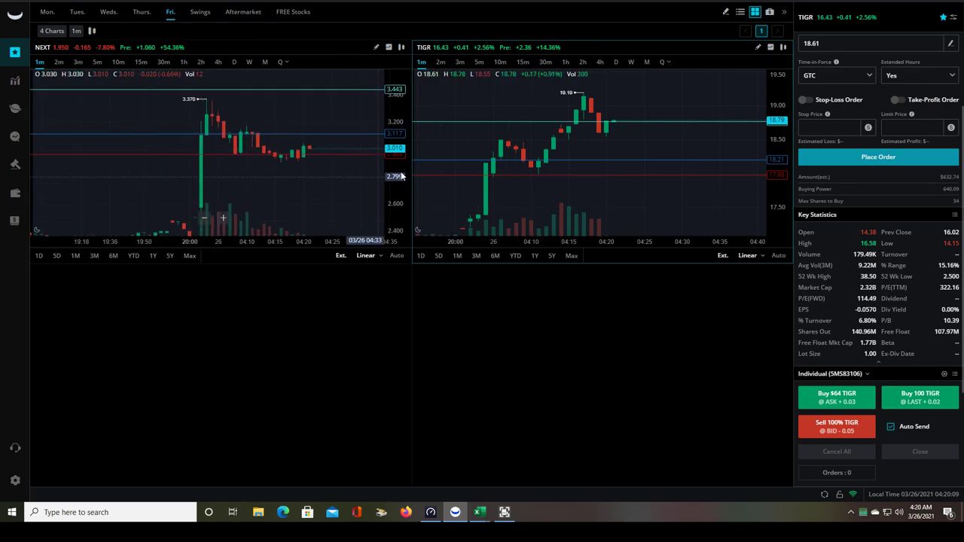
pyautogui.click(357, 183)
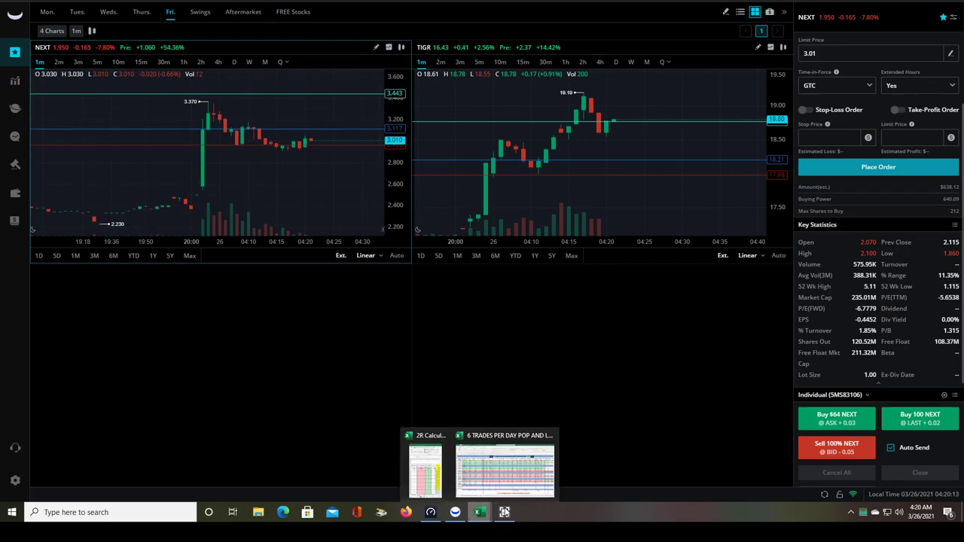
# - Return to the Excel trade tracker and review the weekly and monthly P&L, 2R and percent change columns for March 2021
pyautogui.click(494, 444)
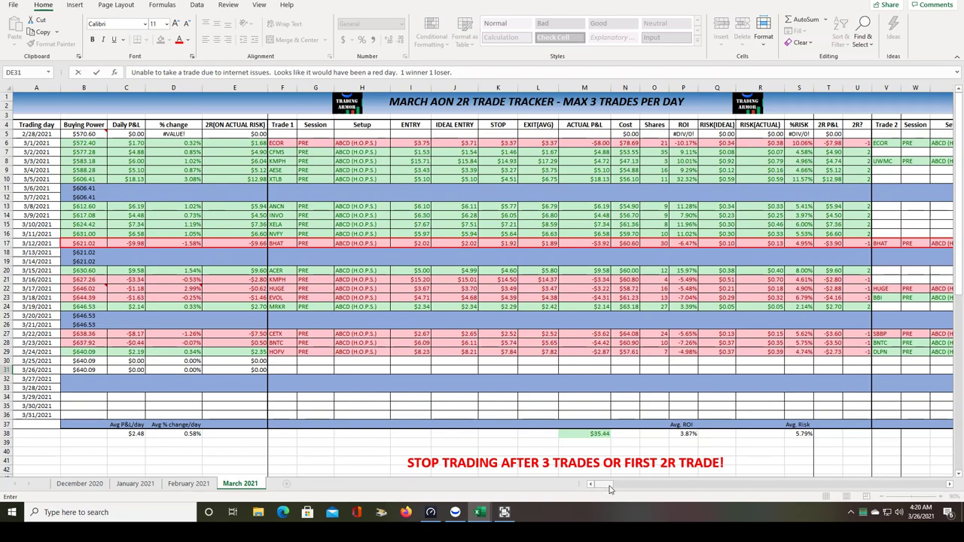
pyautogui.moveTo(610, 489); pyautogui.dragTo(890, 486)
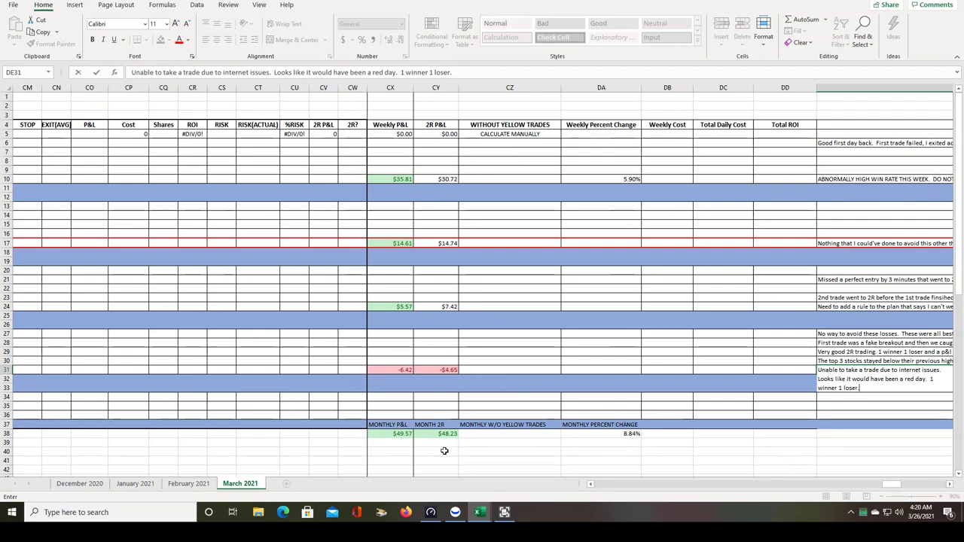
pyautogui.moveTo(891, 484); pyautogui.dragTo(879, 487)
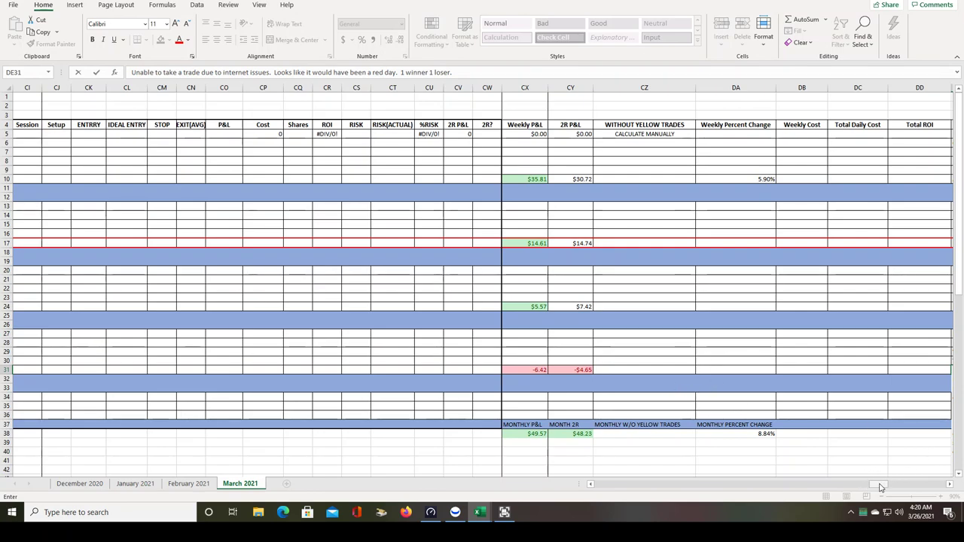
pyautogui.moveTo(879, 488); pyautogui.dragTo(565, 474)
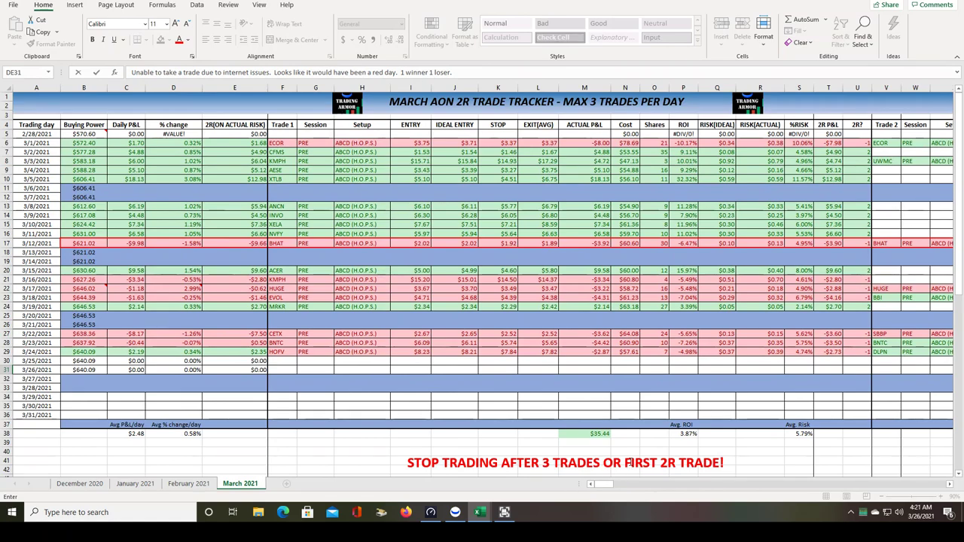
# - Review the March 2021 daily trade rows, the monthly averages beneath them, and the February summary table and growth chart
pyautogui.scroll(-3, 292, 398)
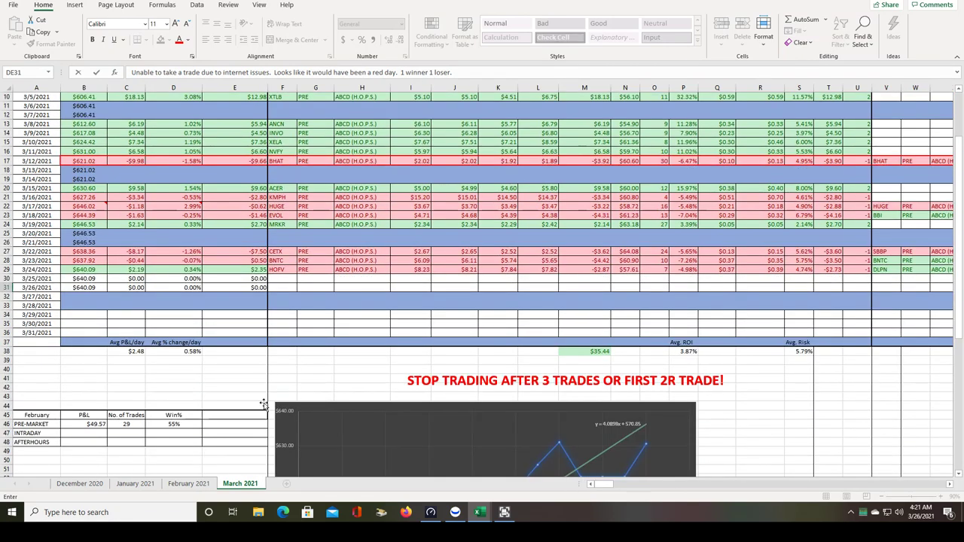
pyautogui.scroll(3, 251, 385)
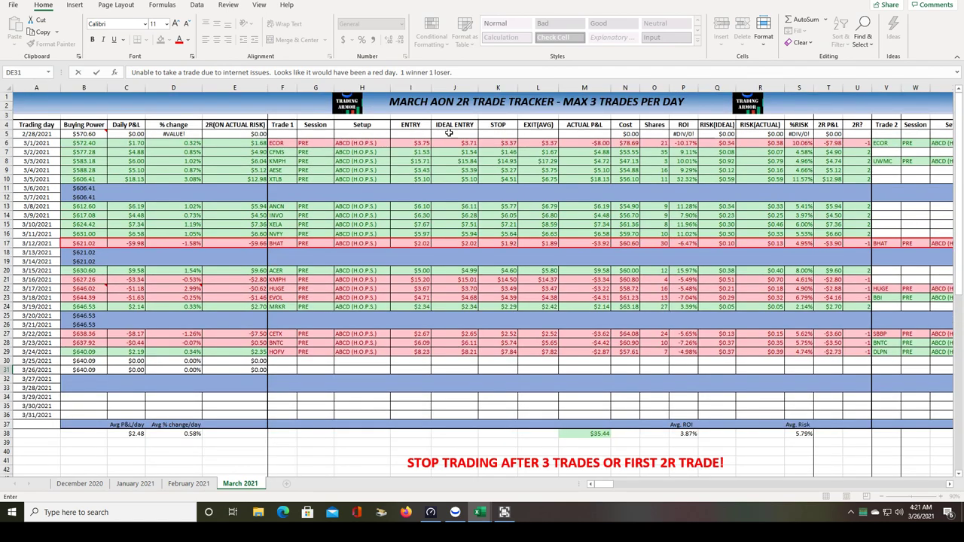
pyautogui.scroll(-1, 279, 425)
pyautogui.scroll(1, 278, 425)
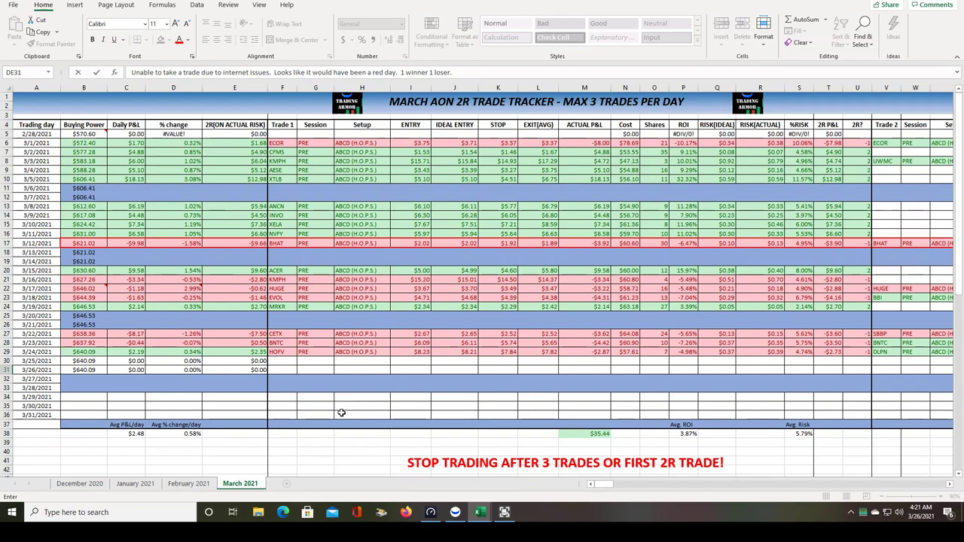
pyautogui.scroll(-2, 339, 412)
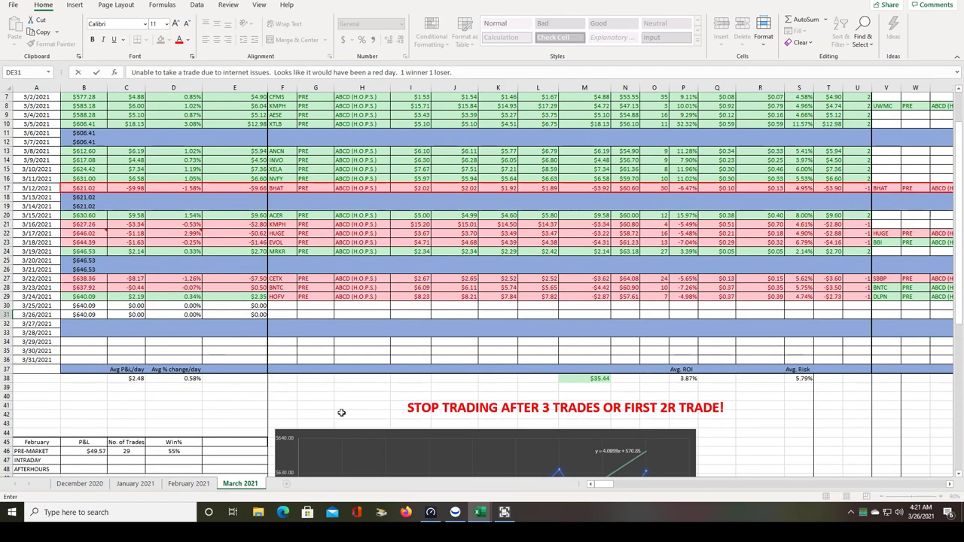
pyautogui.scroll(2, 312, 409)
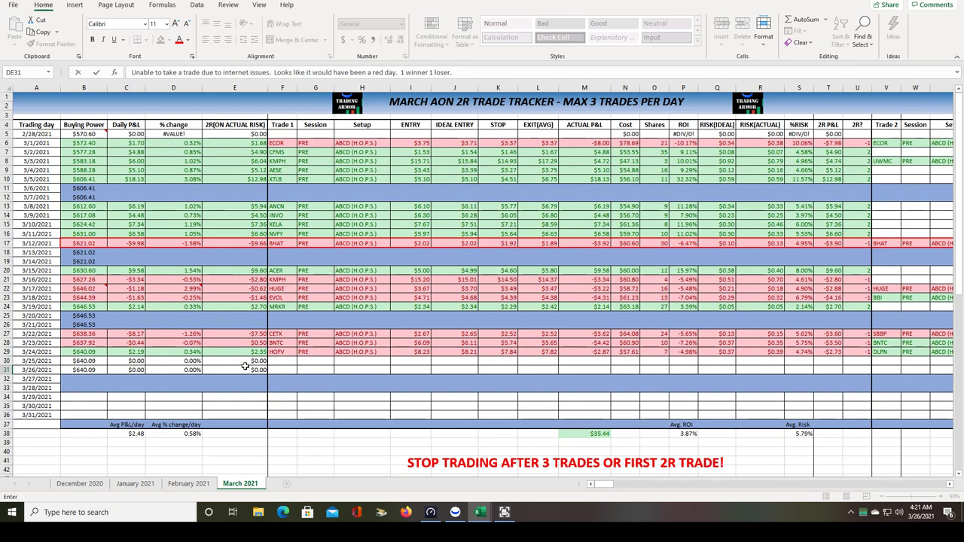
pyautogui.scroll(-3, 357, 401)
pyautogui.scroll(3, 311, 381)
pyautogui.scroll(-2, 360, 407)
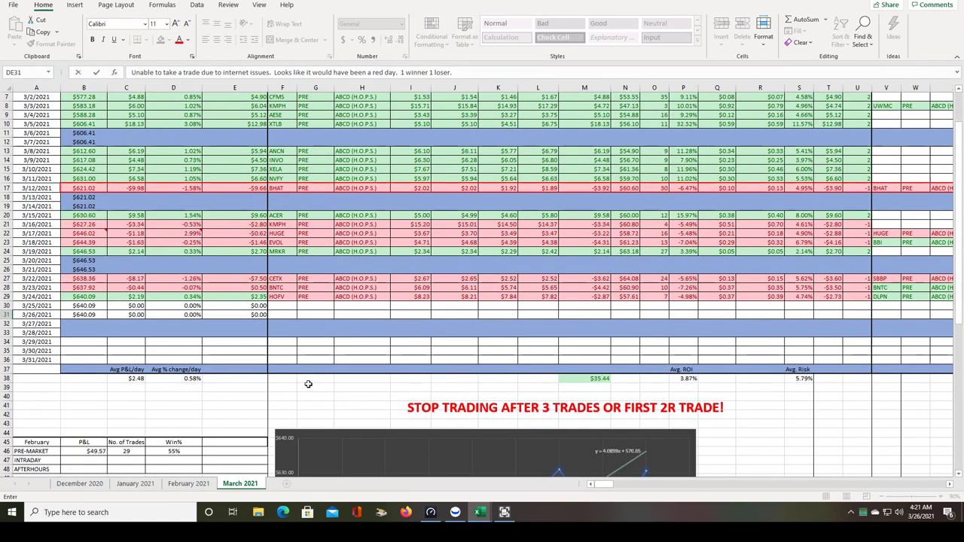
pyautogui.scroll(2, 308, 384)
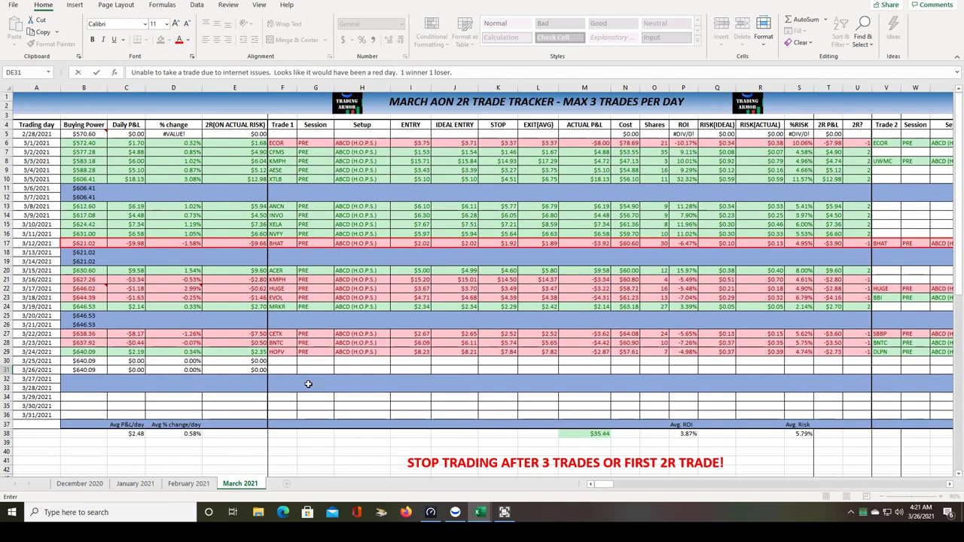
pyautogui.scroll(-3, 308, 384)
pyautogui.scroll(3, 295, 387)
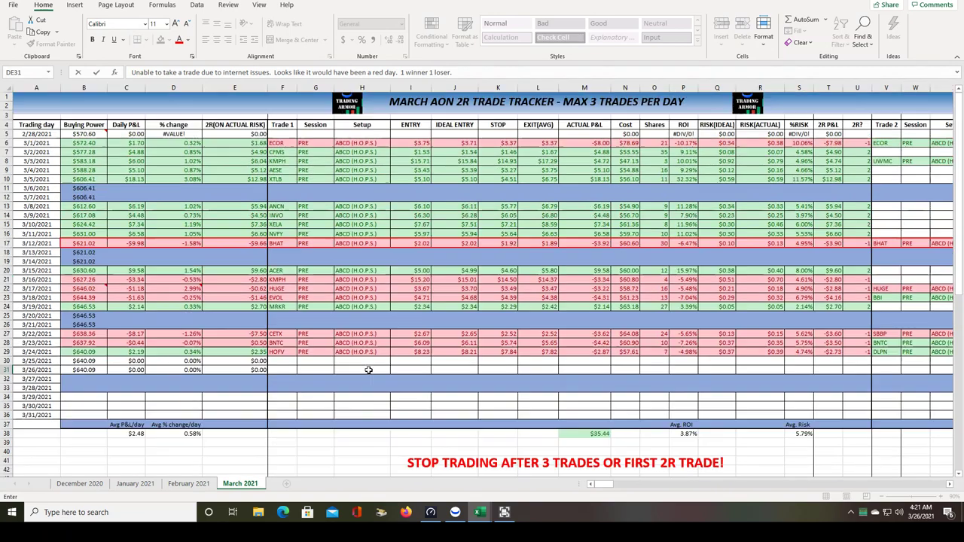
pyautogui.moveTo(603, 485); pyautogui.dragTo(609, 488)
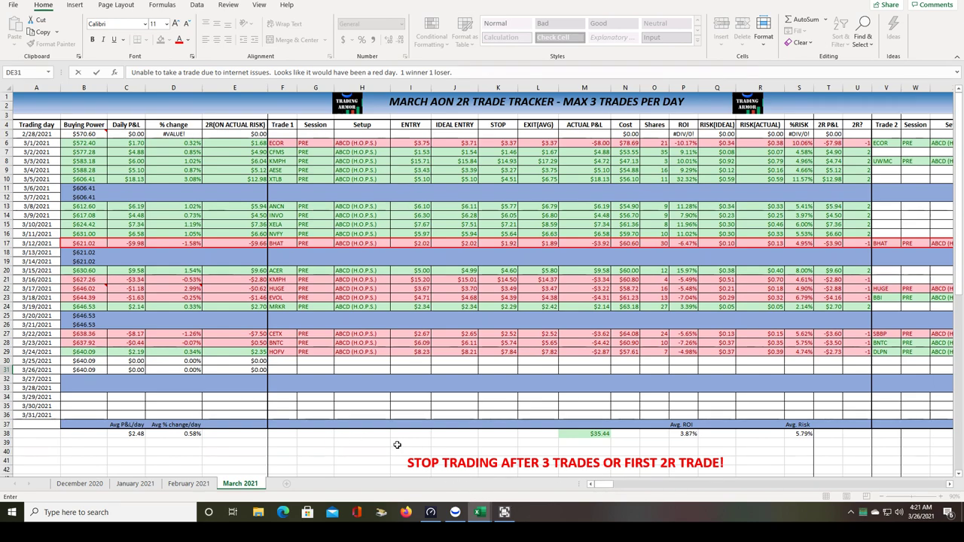
# - Switch to Webull and examine NEXT's order ticket, key statistics and the preset $64 buy order at ask + 0.03
pyautogui.click(454, 513)
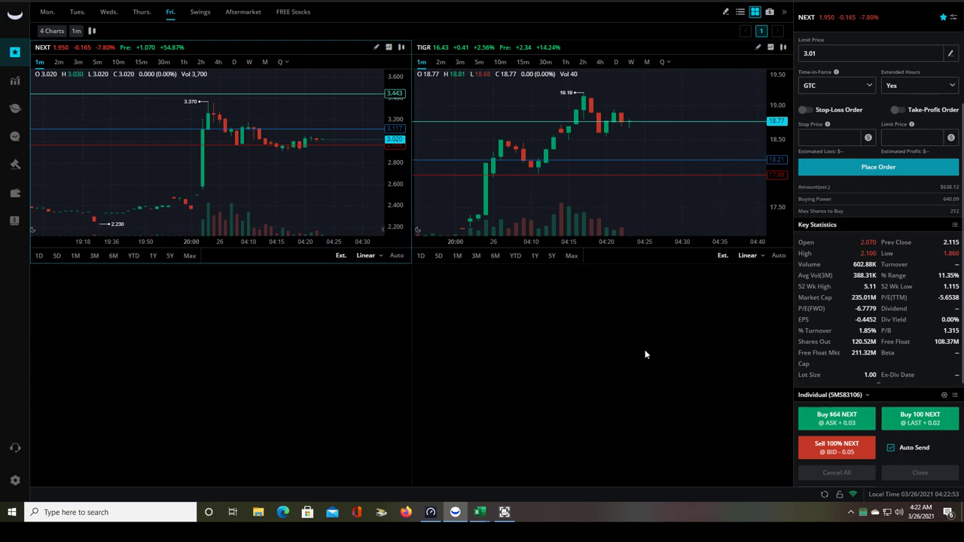
pyautogui.scroll(4, 810, 158)
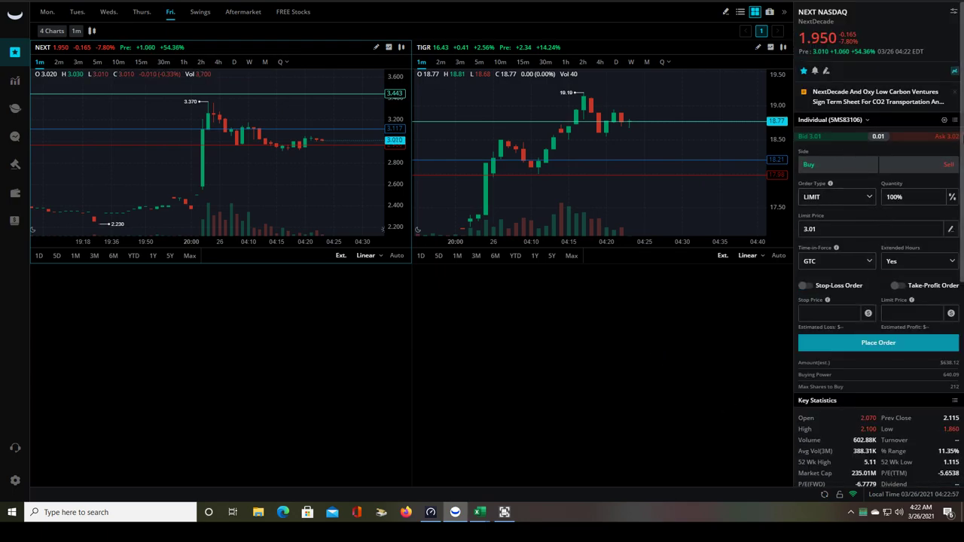
pyautogui.scroll(-1, 961, 139)
pyautogui.scroll(-2, 962, 242)
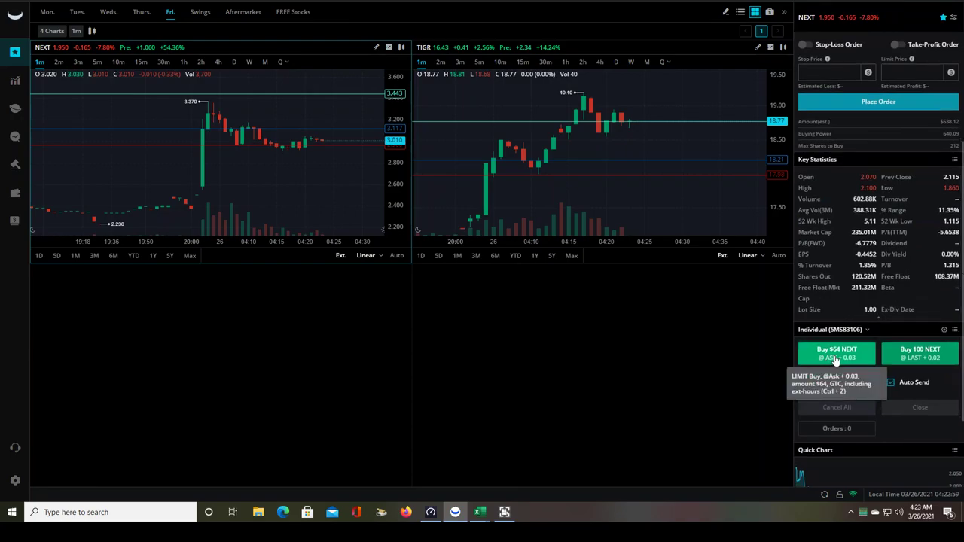